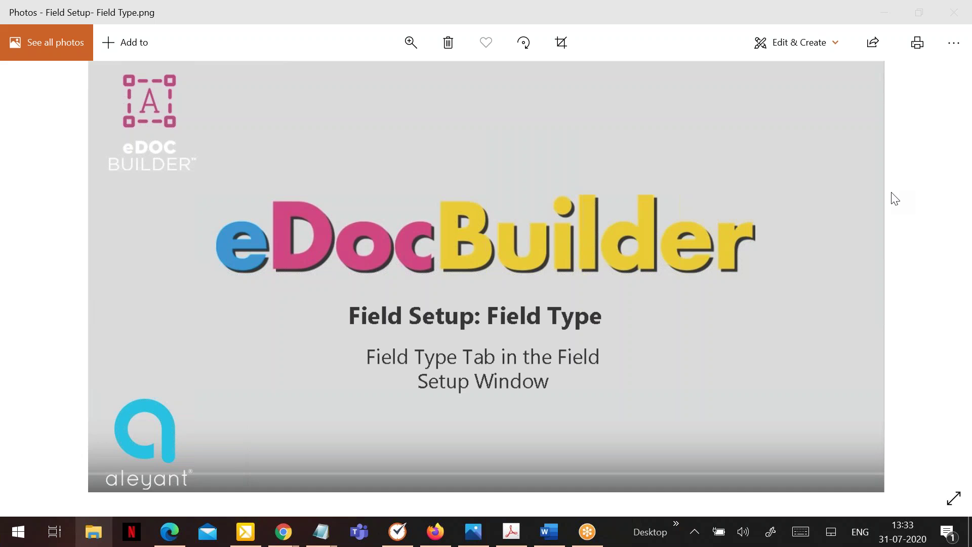
Step: Log in to eDocBuilder with the saved credentials and open the "Tel:" disappear template for editing
click(436, 532)
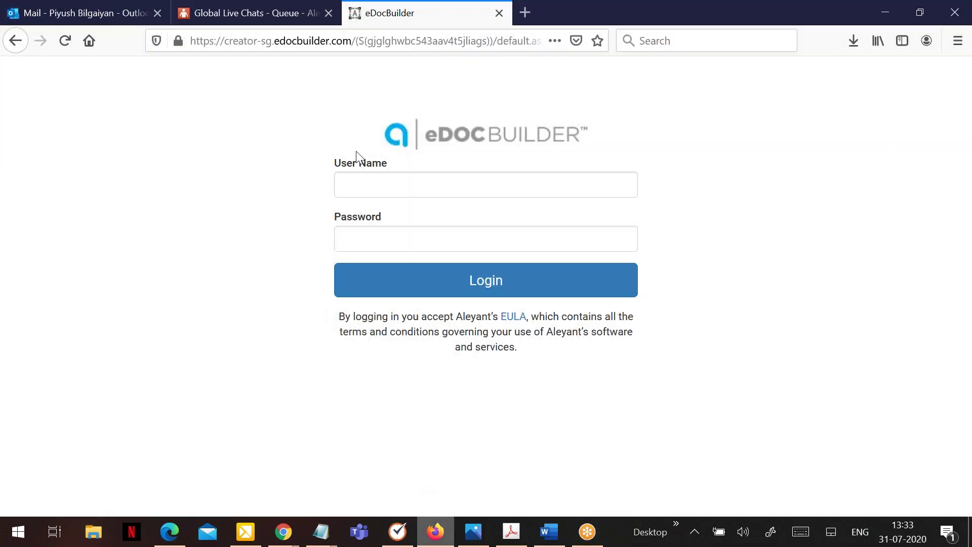
click(372, 183)
text(pb)
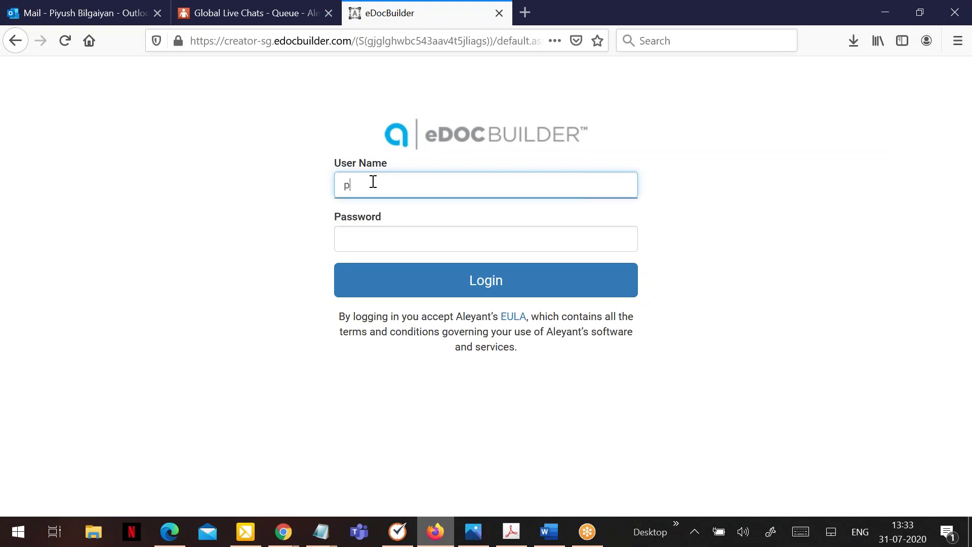
click(410, 213)
click(434, 292)
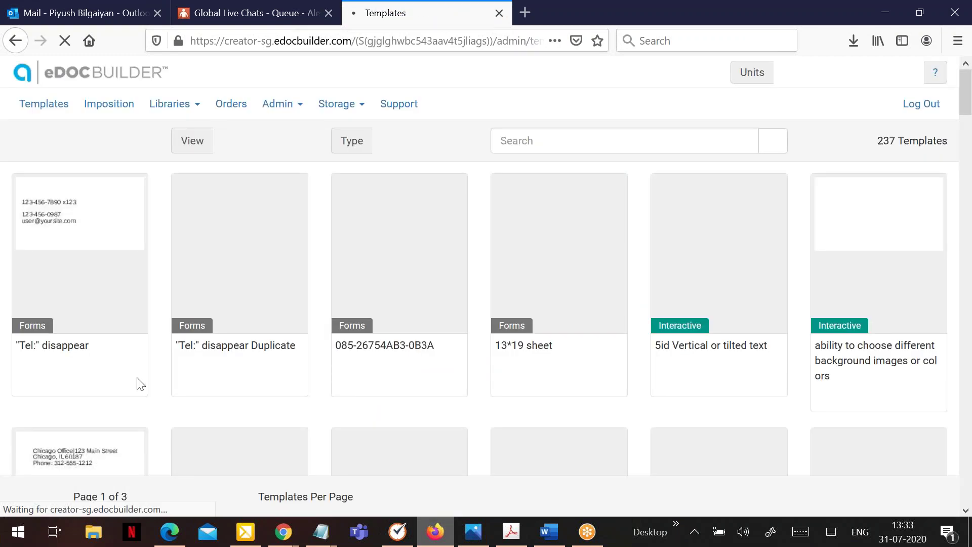
click(31, 387)
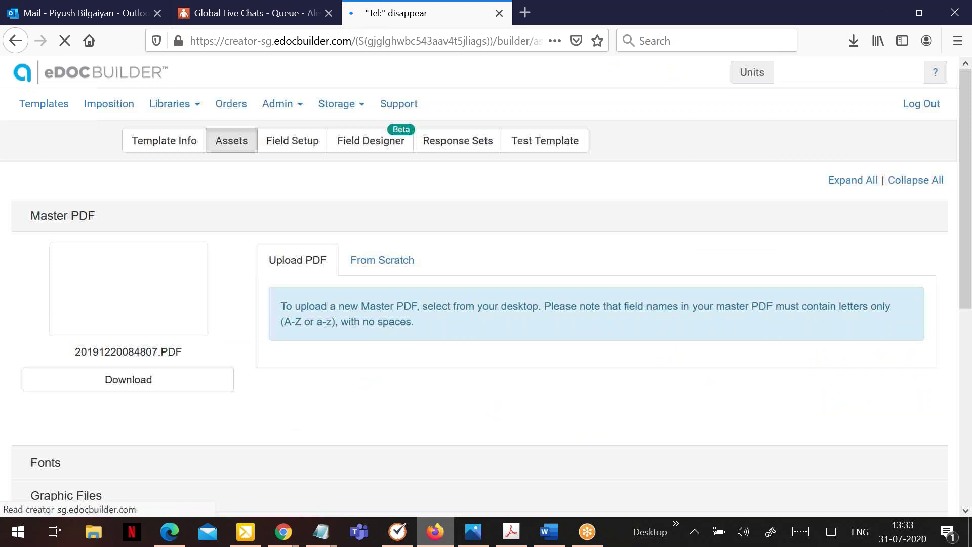
Step: Make the Telephone field a Text field with User Entry data, then bring up the field-type PDF
click(302, 150)
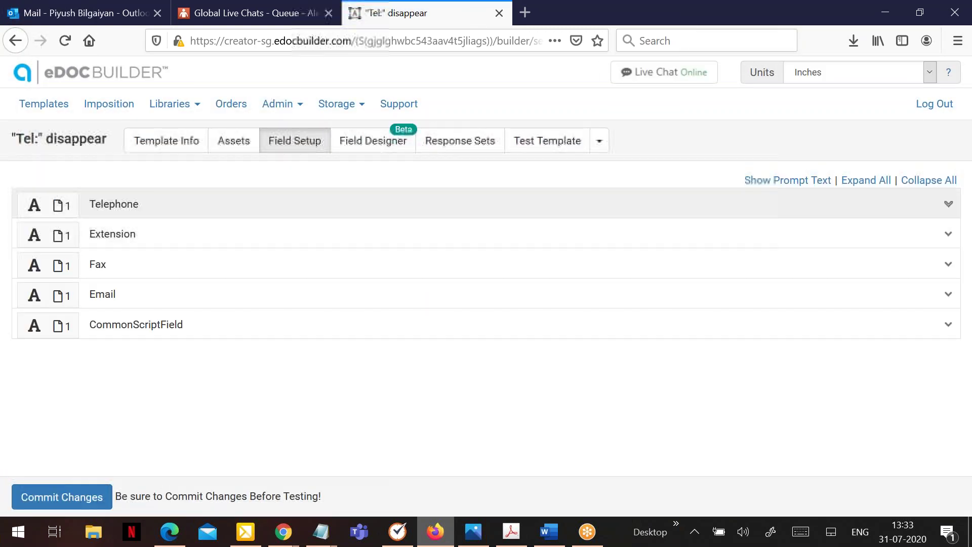
click(949, 205)
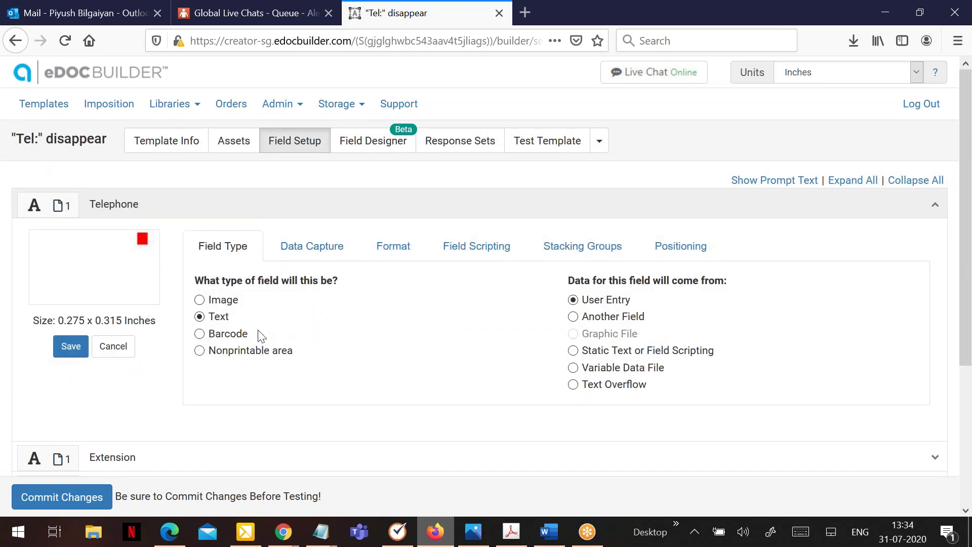
click(228, 317)
click(597, 299)
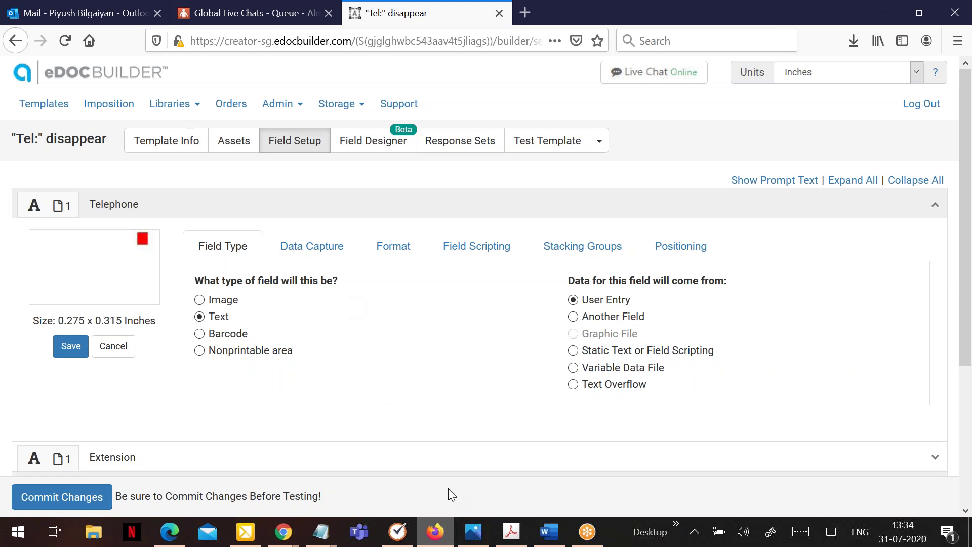
click(511, 531)
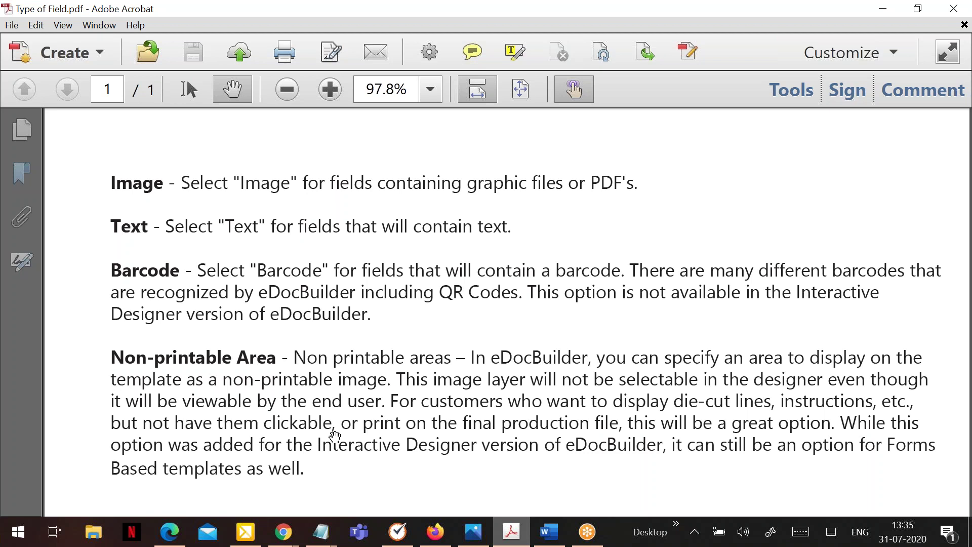
Step: Find and open the Example Non Printable Area template and expand its Graphic Files
click(435, 531)
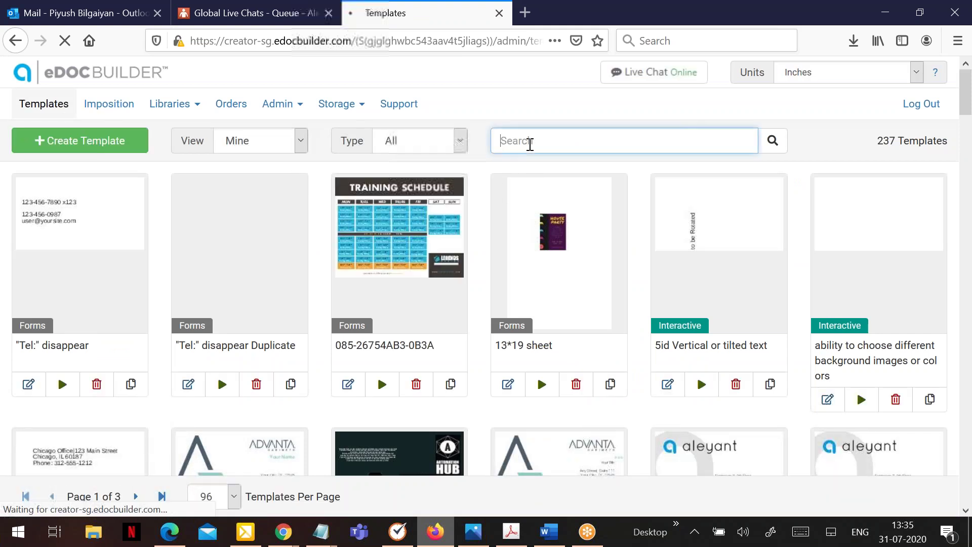
text(ex)
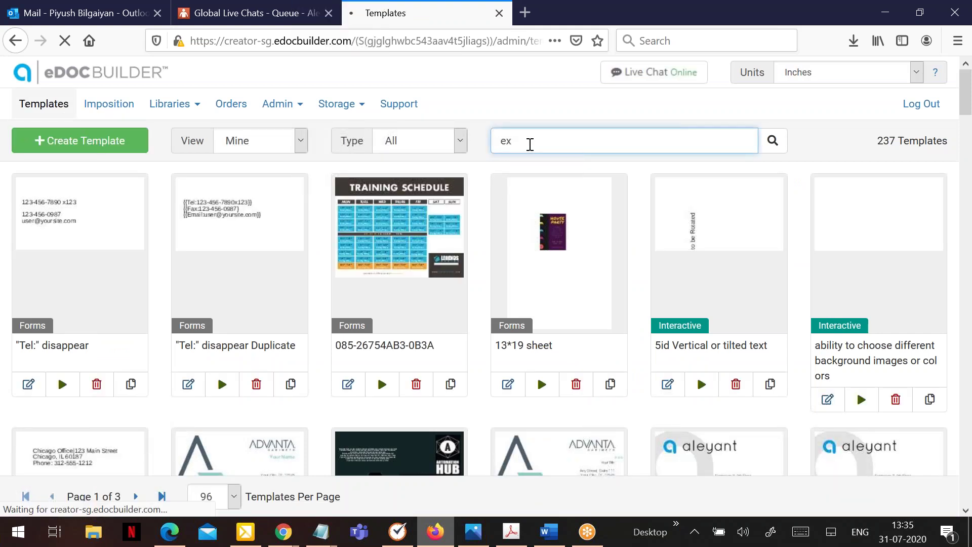
text(amp)
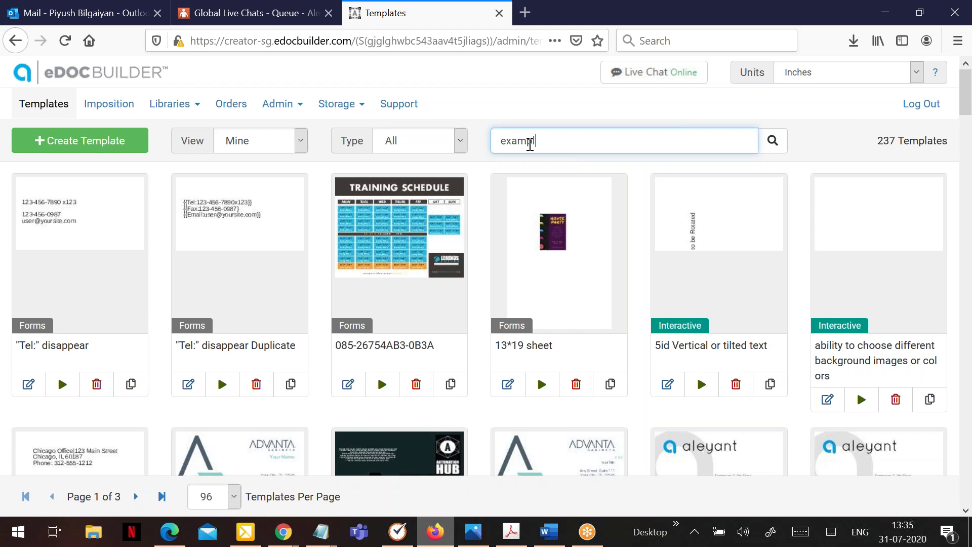
key(Return)
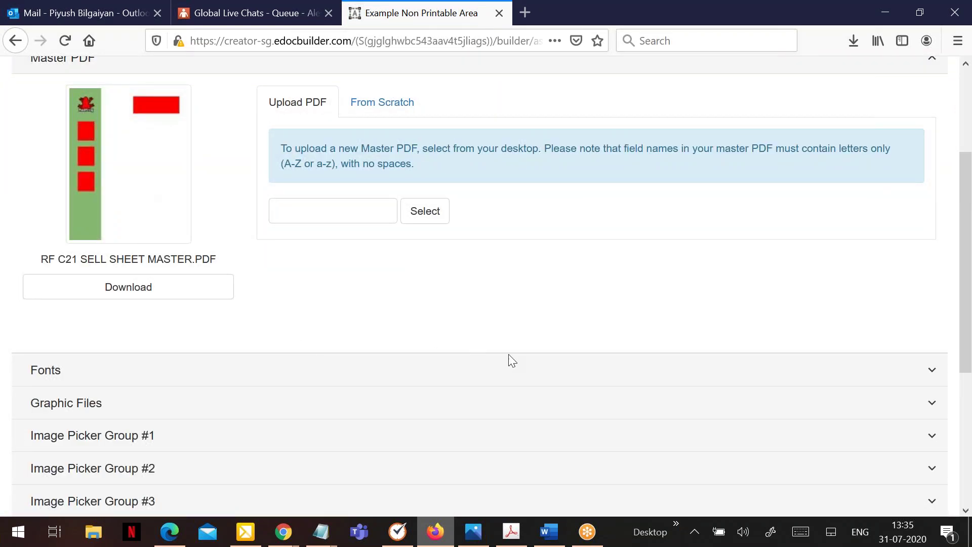
click(932, 404)
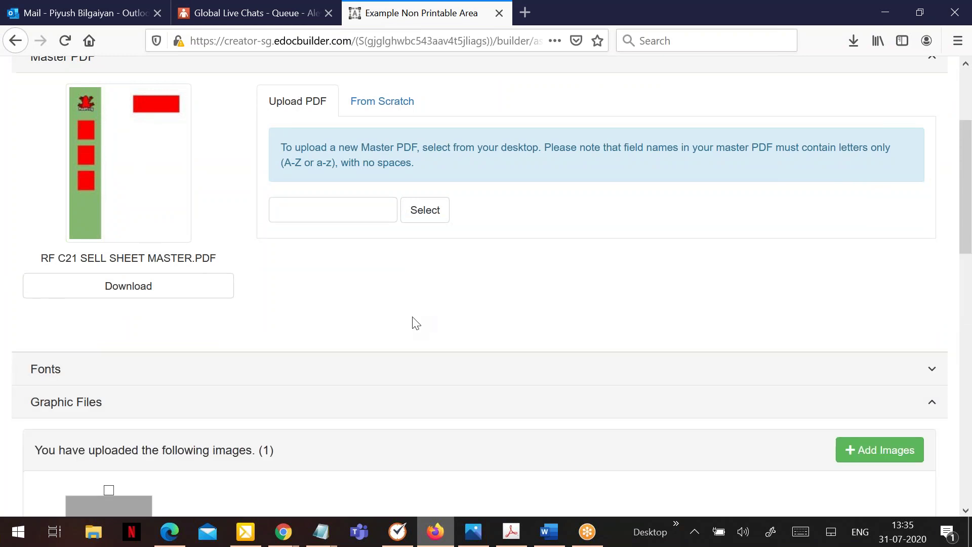
scroll(518, 321, down, 2)
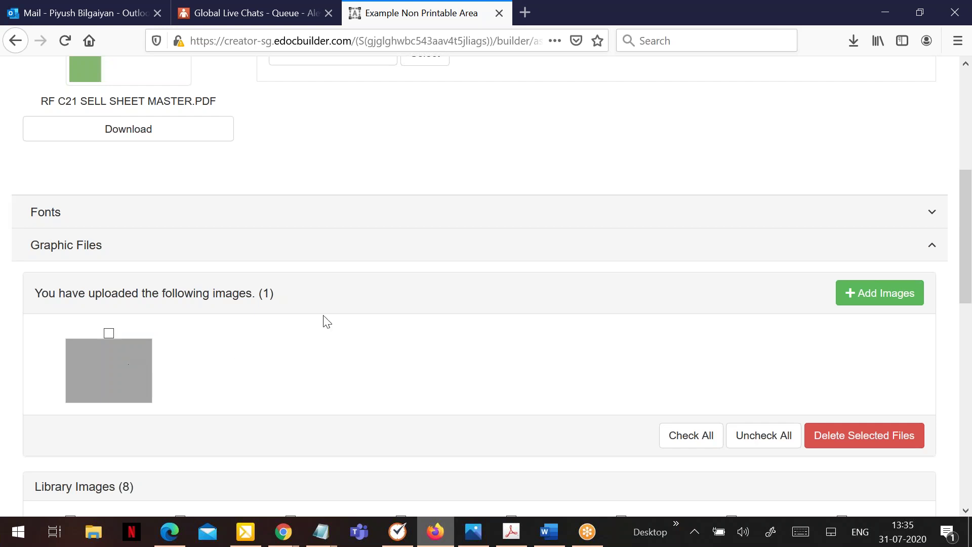
scroll(327, 319, up, 5)
click(356, 145)
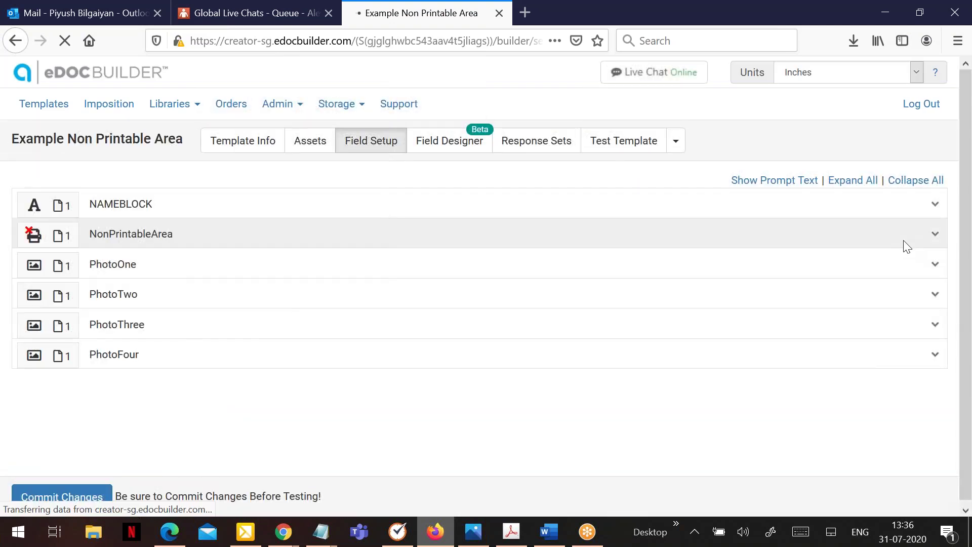
Step: Save NonPrintableArea with the uploaded graphic as its default and commit the template changes
click(933, 235)
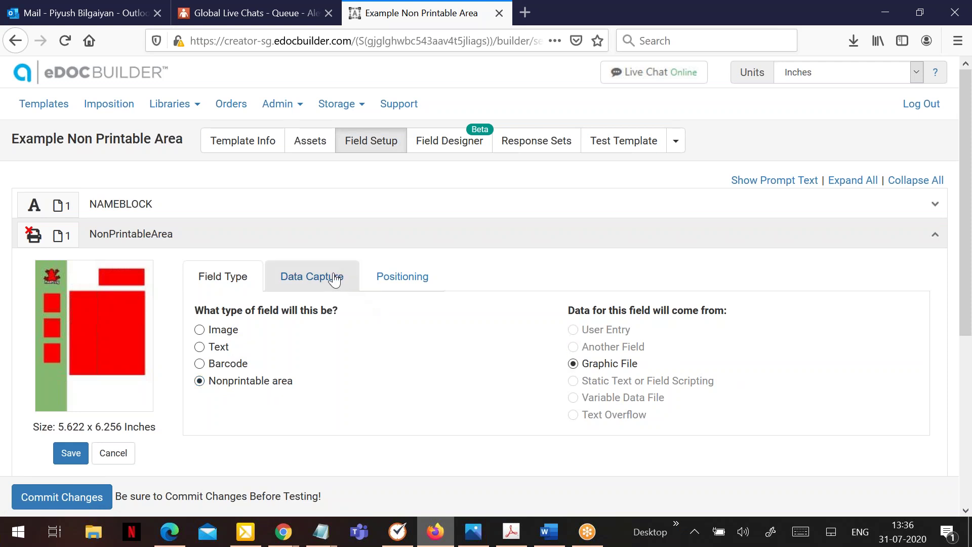
click(311, 277)
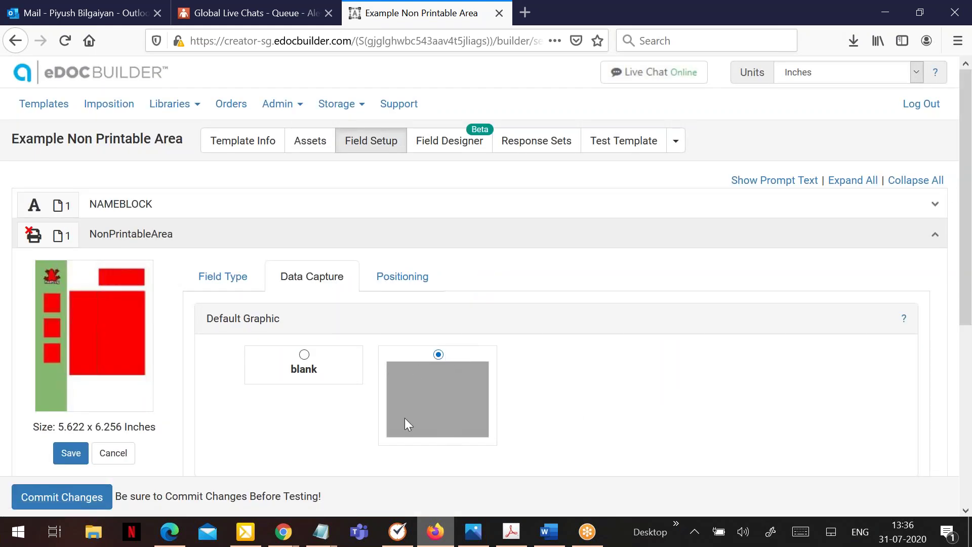
click(71, 456)
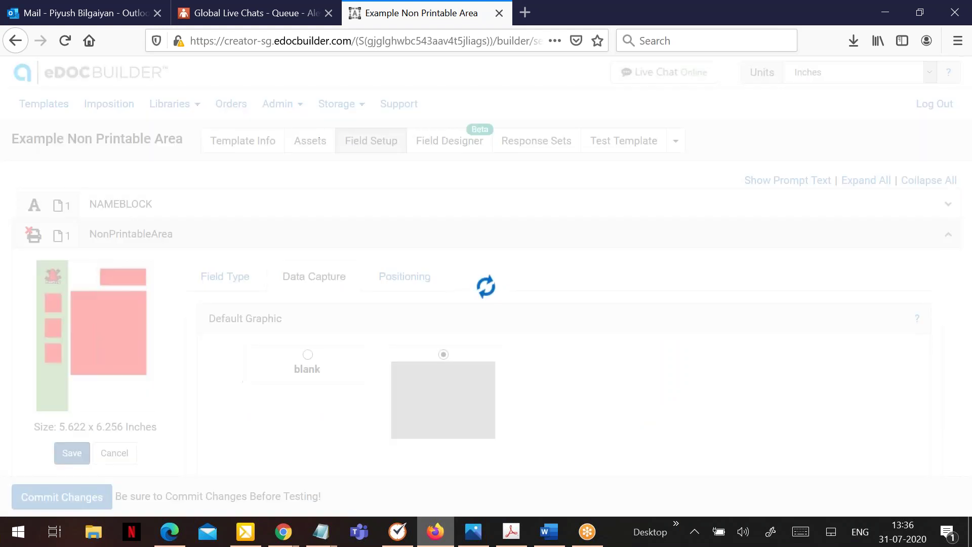
click(91, 494)
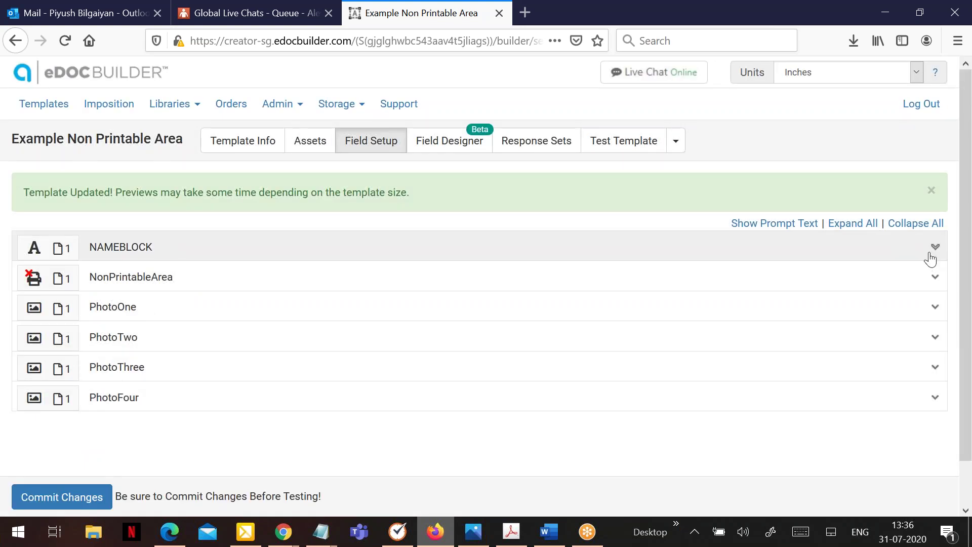
click(935, 247)
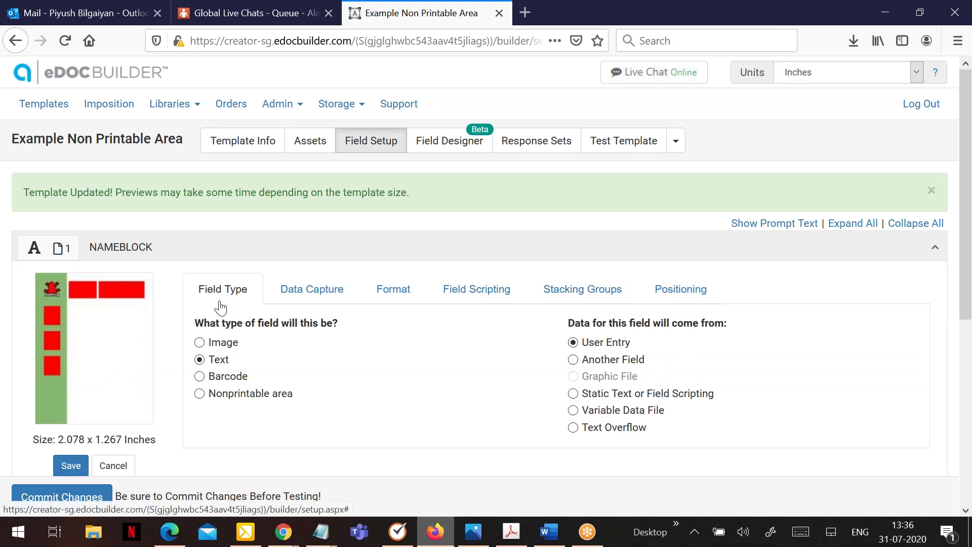
Step: Switch to the Word document explaining data source options such as User Entry and Static Text
click(544, 530)
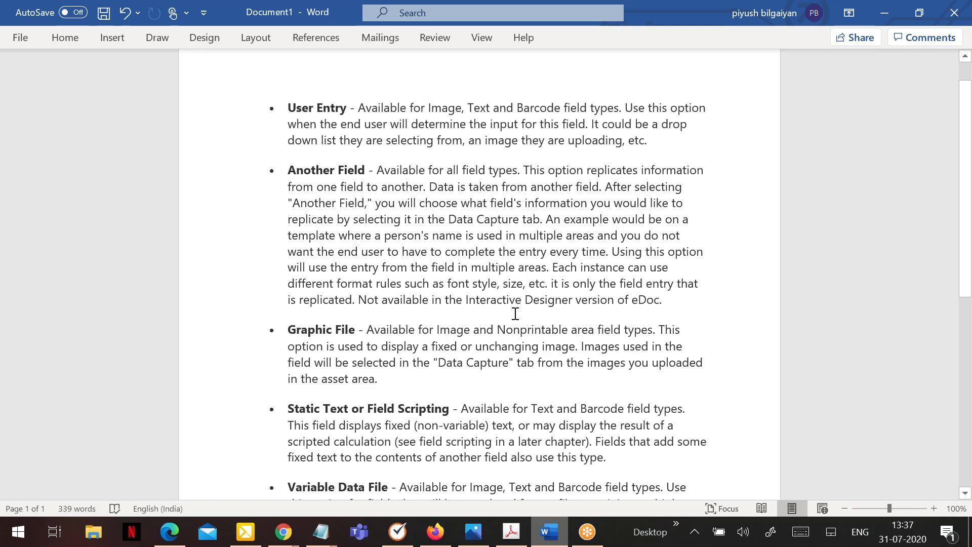
scroll(443, 266, down, 1)
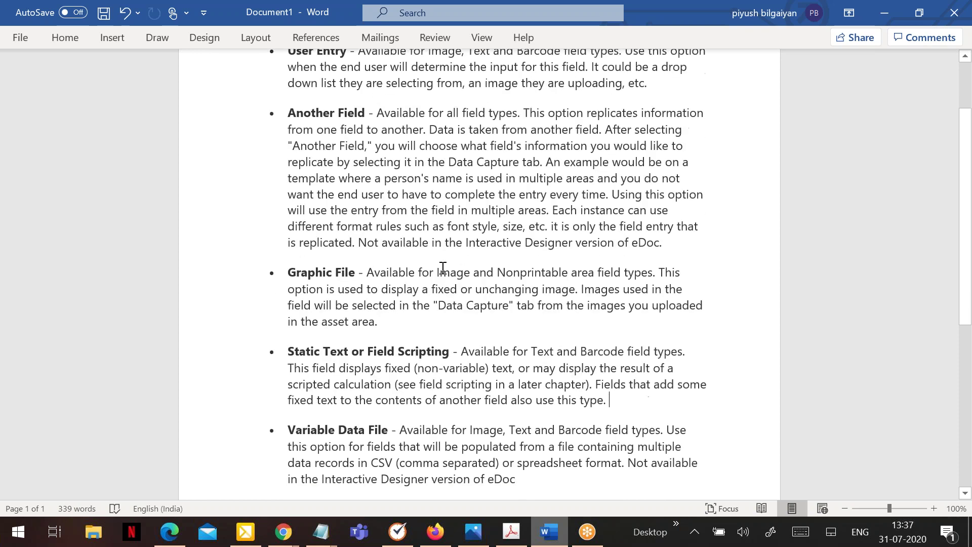
scroll(442, 266, down, 1)
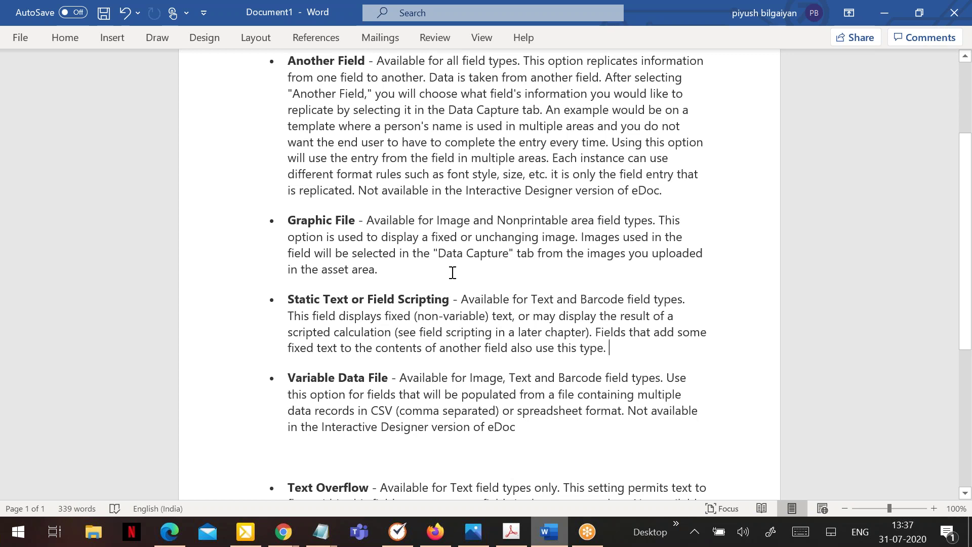
scroll(452, 273, down, 3)
scroll(452, 273, down, 2)
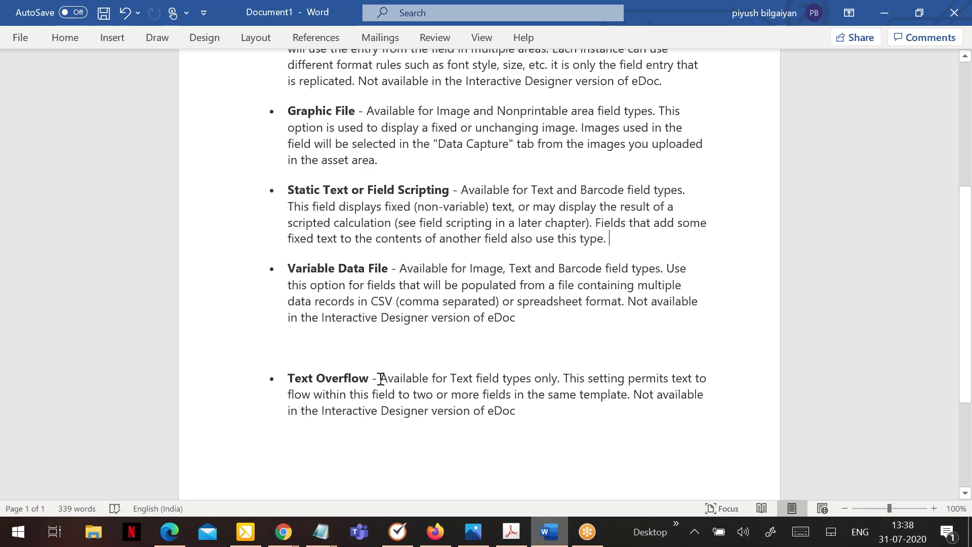
scroll(434, 346, down, 3)
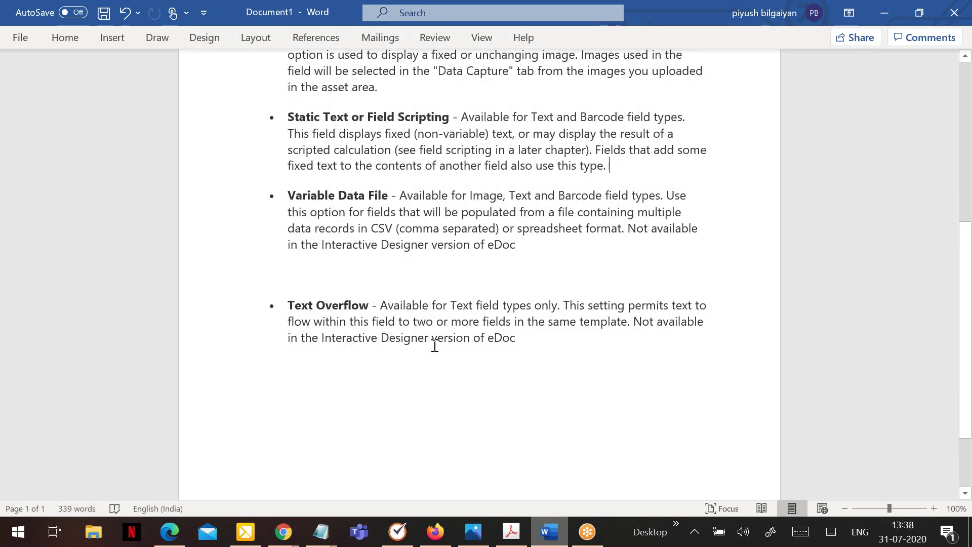